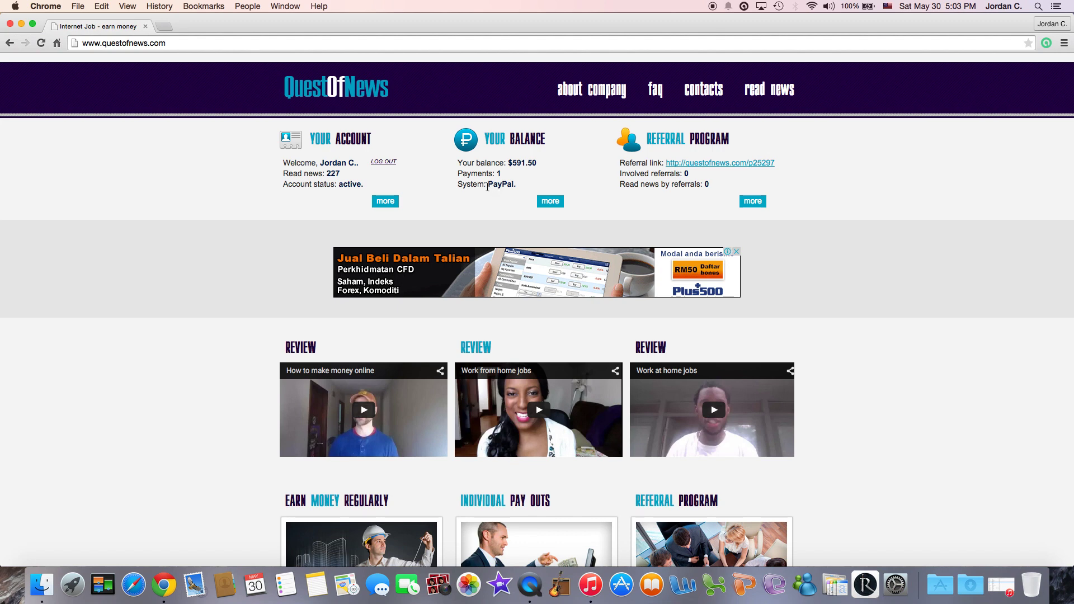
# Step: Point out the PayPal payment system and $591.50 balance, then go to the news list
pyautogui.moveTo(487, 184); pyautogui.dragTo(528, 186)
pyautogui.click(540, 186)
pyautogui.moveTo(507, 162); pyautogui.dragTo(539, 162)
pyautogui.click(571, 166)
pyautogui.click(768, 89)
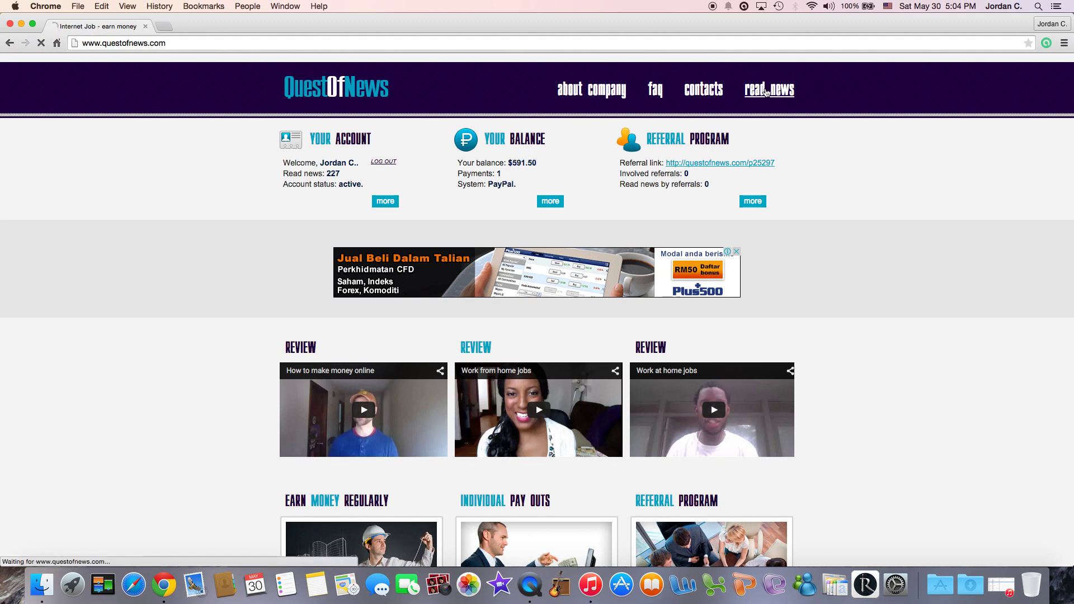
pyautogui.scroll(-2, 924, 359)
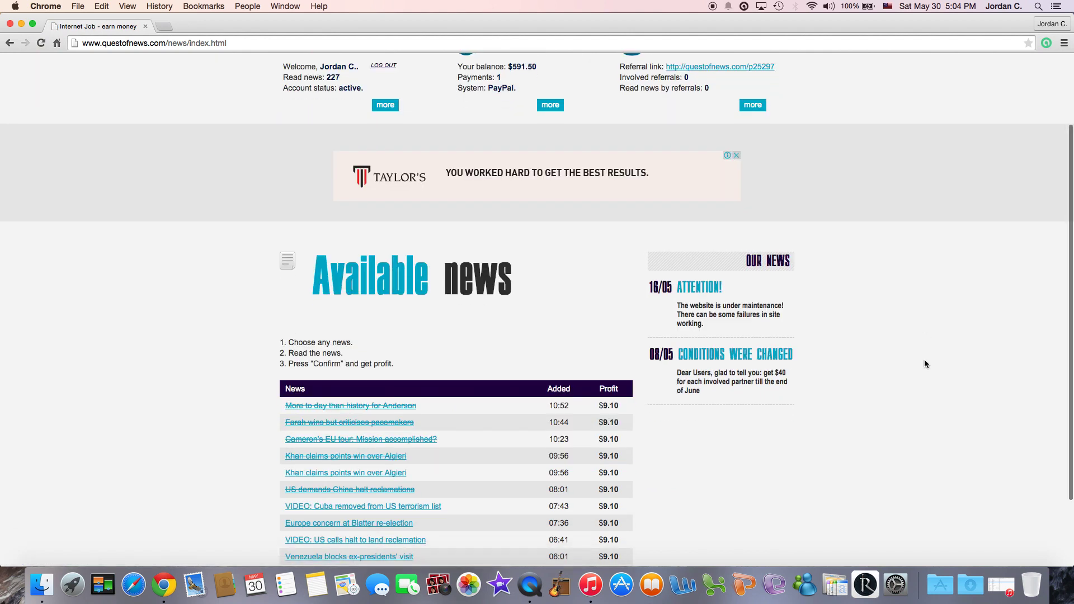
pyautogui.scroll(-4, 924, 359)
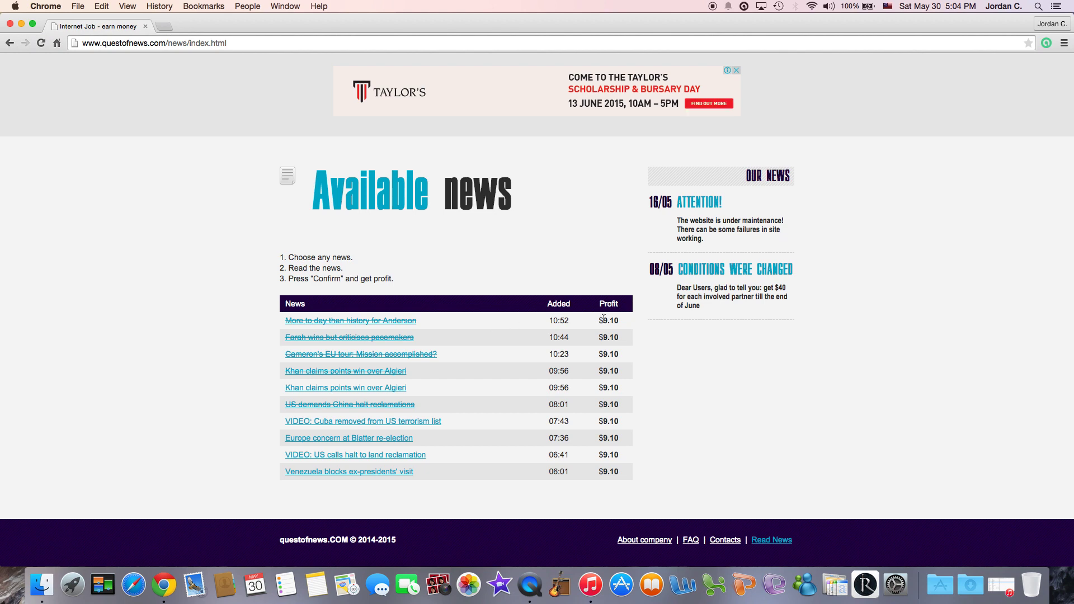
# Step: Point out the $9.10 per-news profit and open the unread 'Khan claims points win over Algieri' article
pyautogui.moveTo(597, 321); pyautogui.dragTo(625, 321)
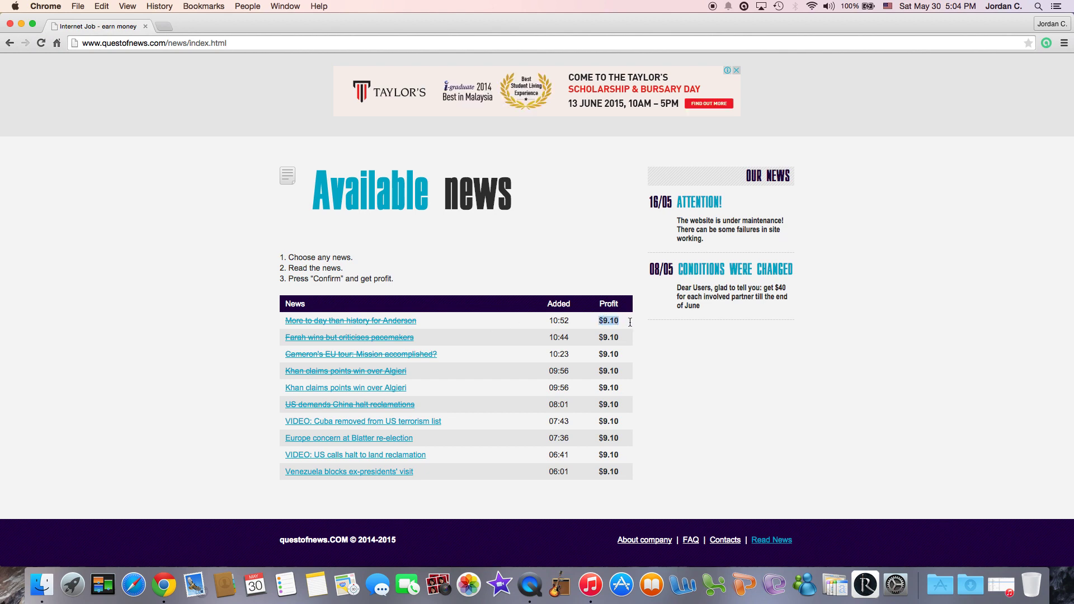
pyautogui.click(723, 368)
pyautogui.click(383, 388)
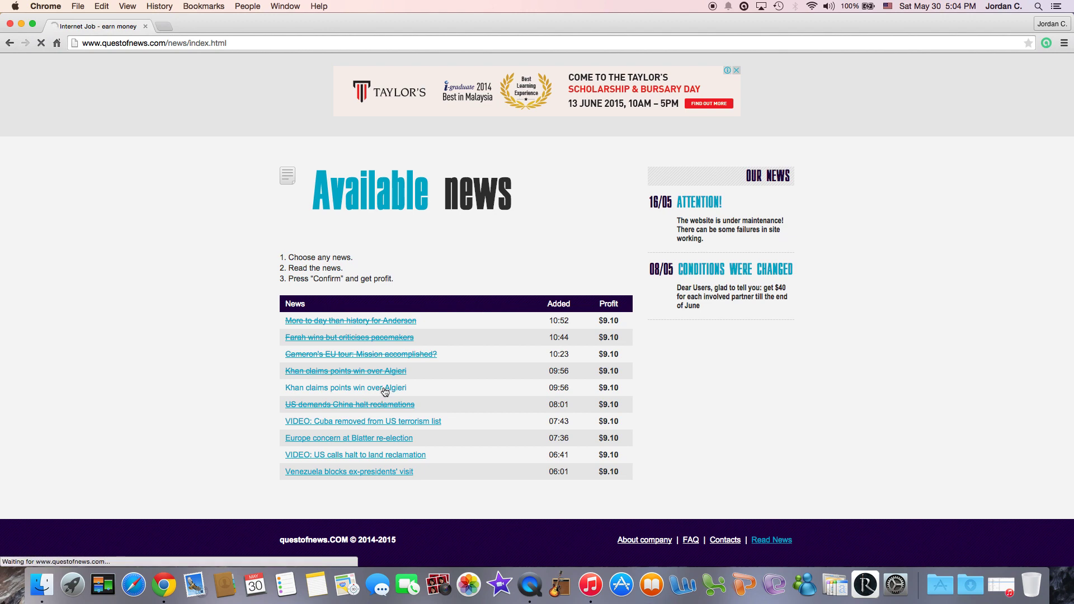
pyautogui.scroll(-1, 513, 408)
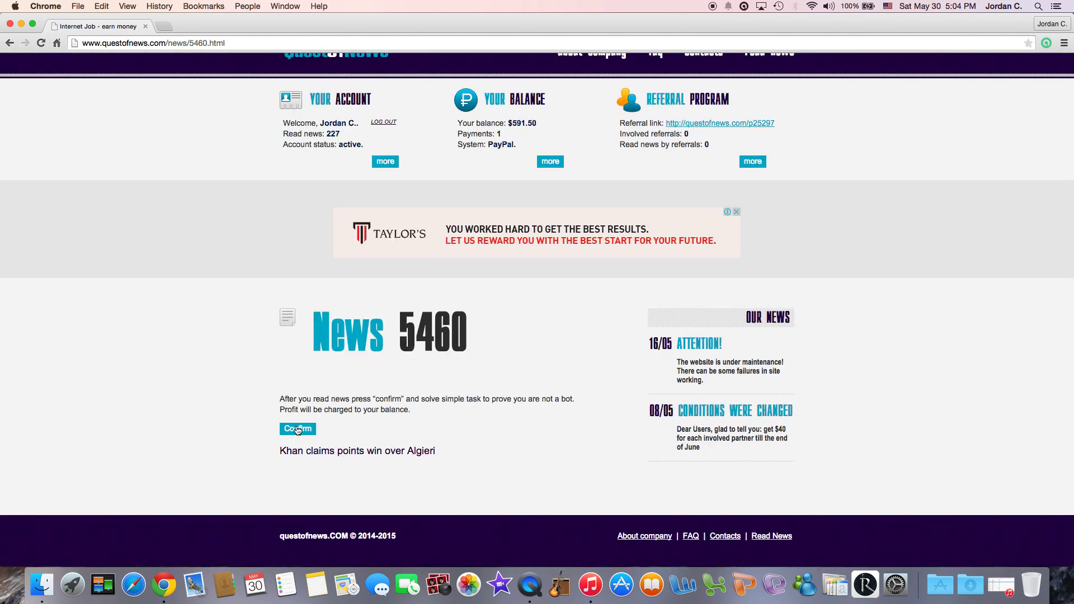
# Step: Confirm the Khan article as read and submit 75 for the 45 + 30 check
pyautogui.click(298, 430)
pyautogui.click(322, 452)
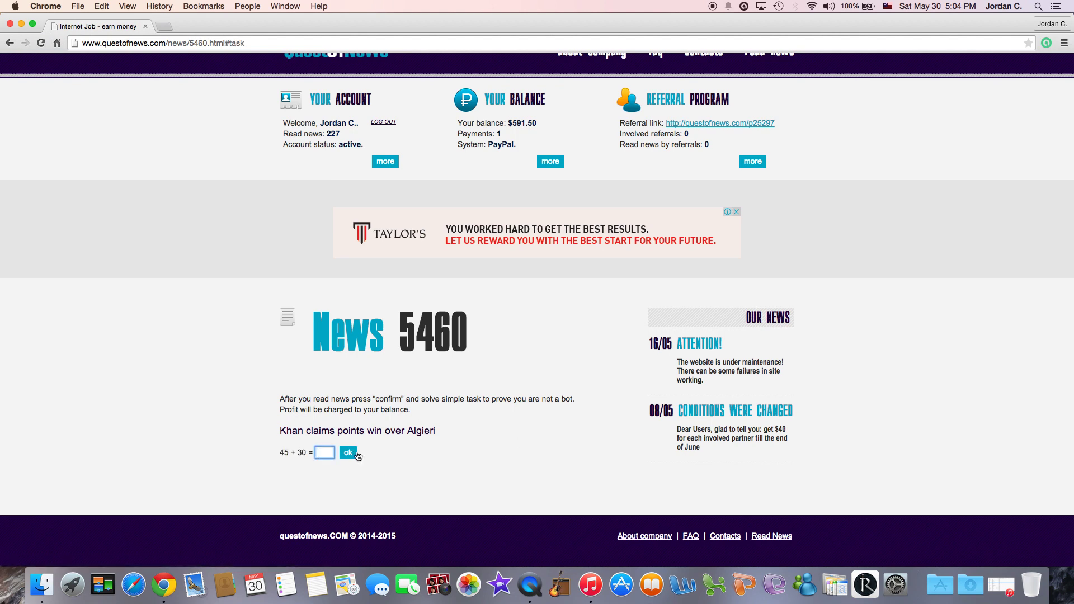
pyautogui.write('75')
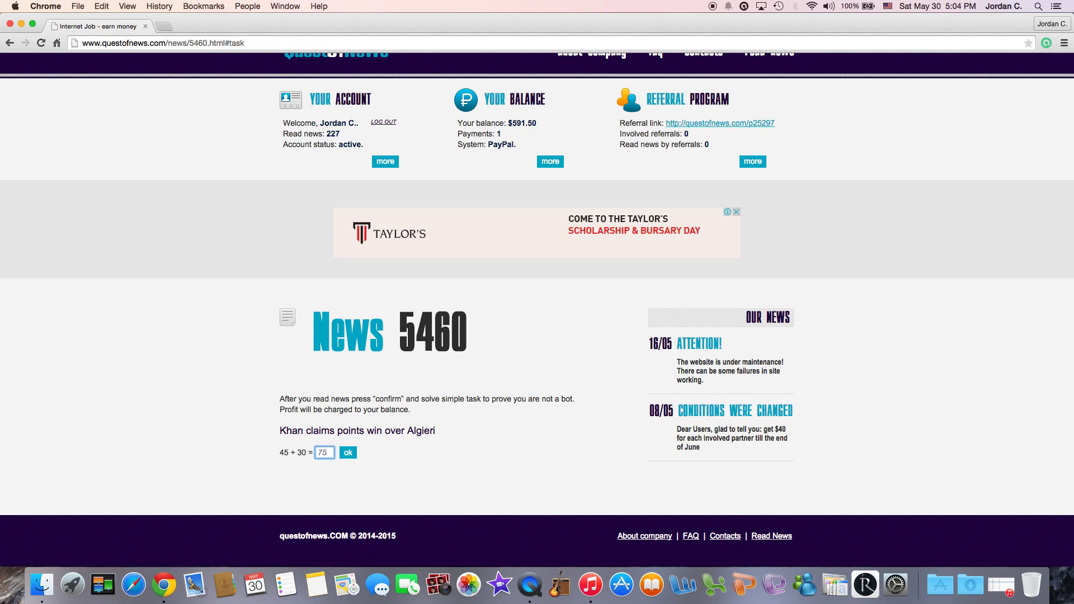
pyautogui.click(348, 453)
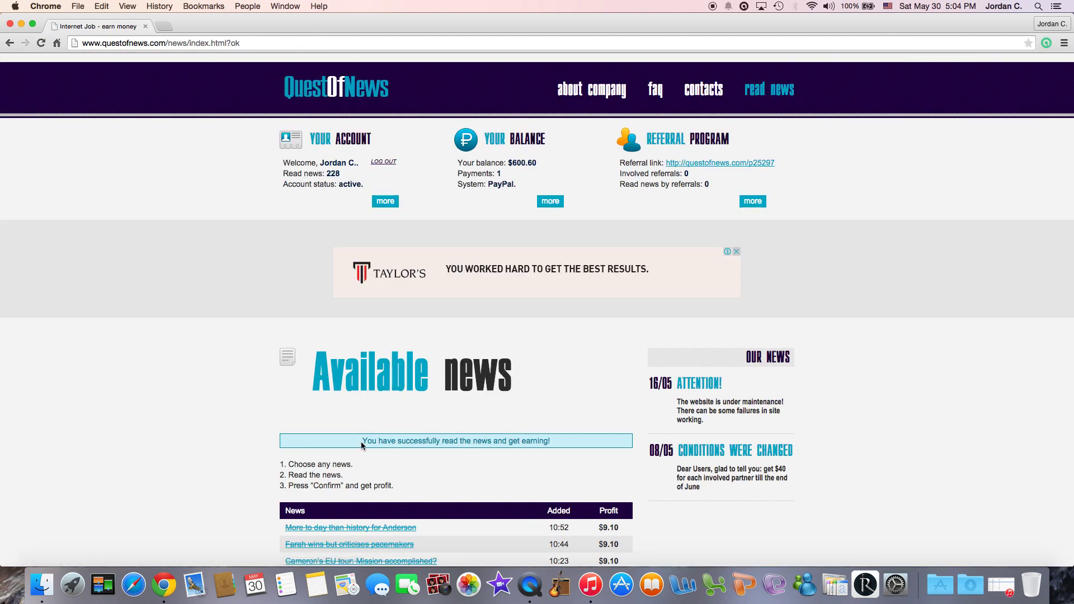
# Step: Point out the success message and $600.60 balance, then open the Your Balance payout details
pyautogui.moveTo(363, 443); pyautogui.dragTo(587, 443)
pyautogui.click(592, 444)
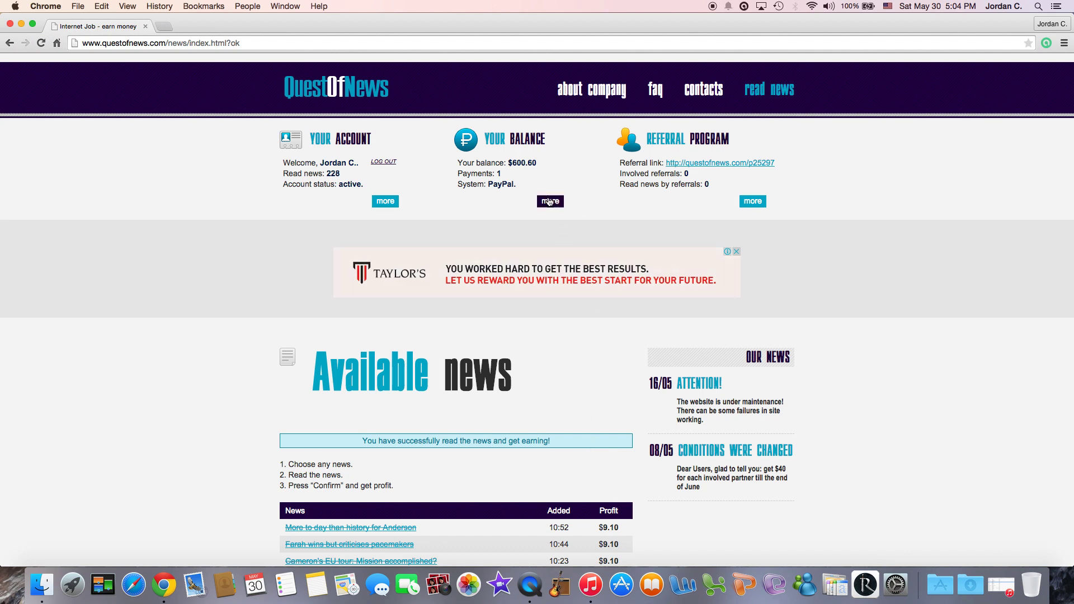
pyautogui.moveTo(508, 163); pyautogui.dragTo(537, 163)
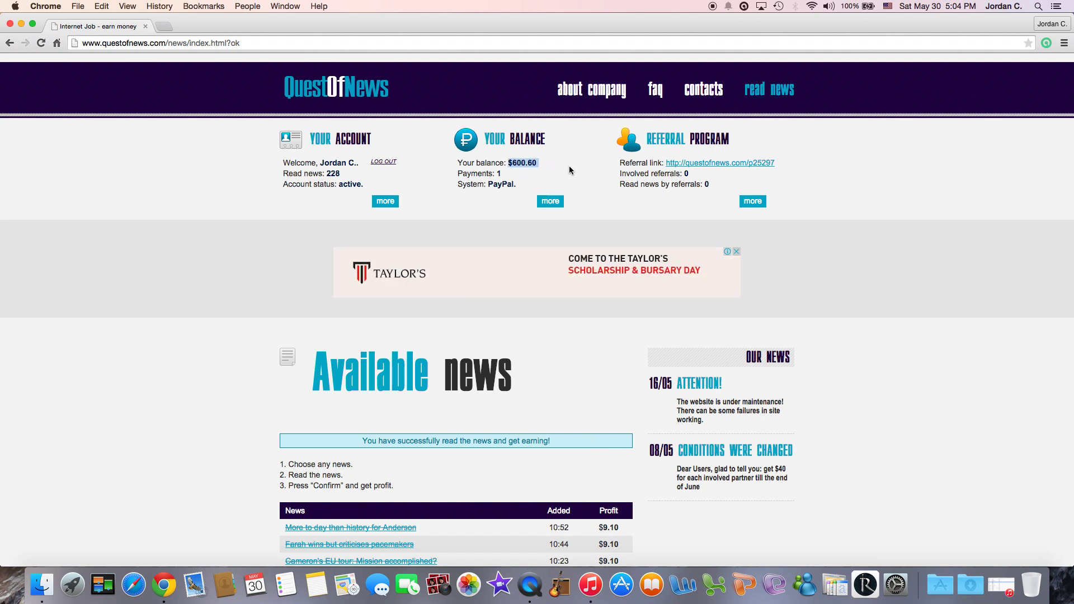
pyautogui.click(570, 166)
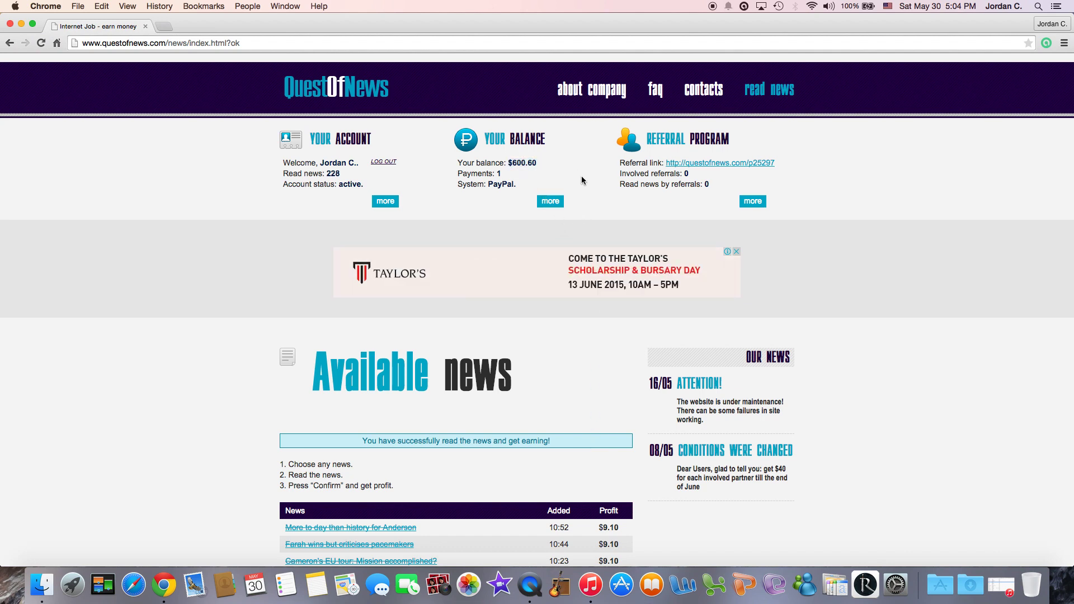
pyautogui.click(553, 201)
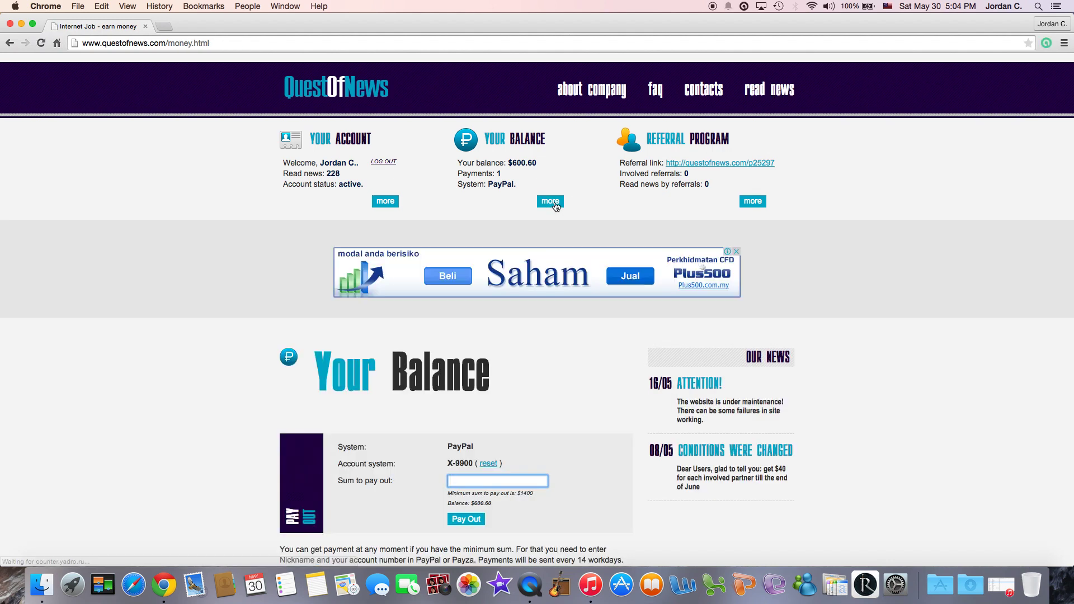
pyautogui.scroll(-2, 658, 249)
pyautogui.scroll(-2, 658, 249)
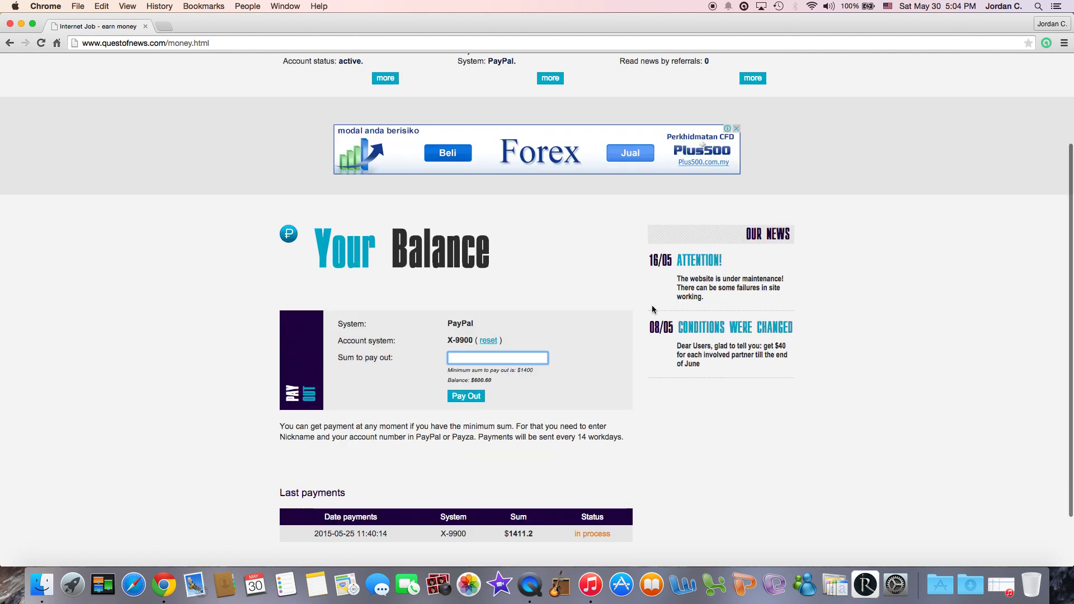
pyautogui.doubleClick(524, 370)
pyautogui.click(573, 368)
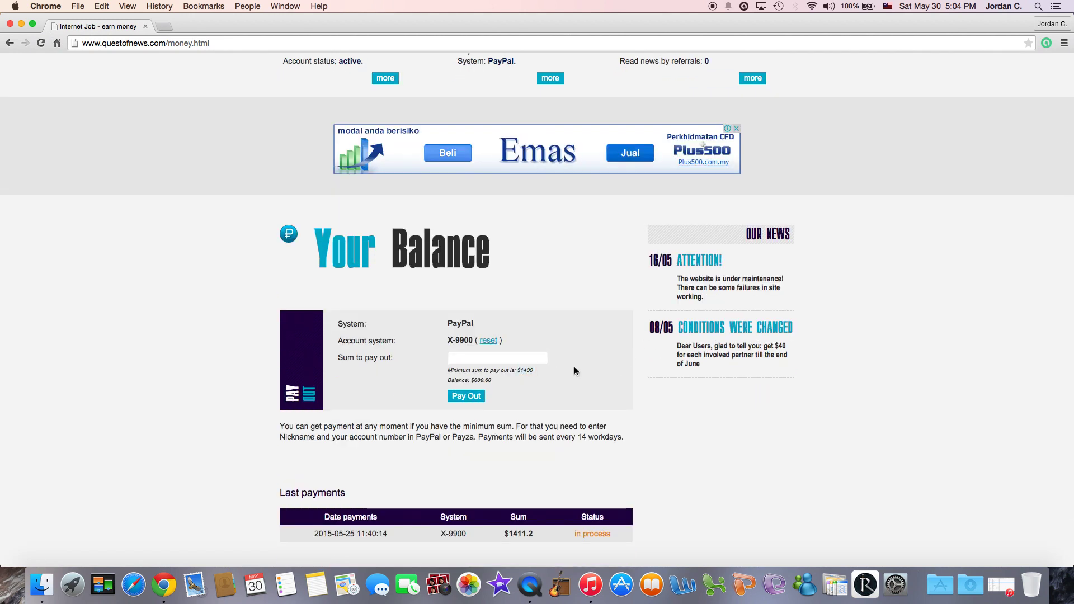
pyautogui.doubleClick(480, 380)
pyautogui.click(520, 386)
pyautogui.scroll(-1, 622, 403)
pyautogui.scroll(-2, 620, 403)
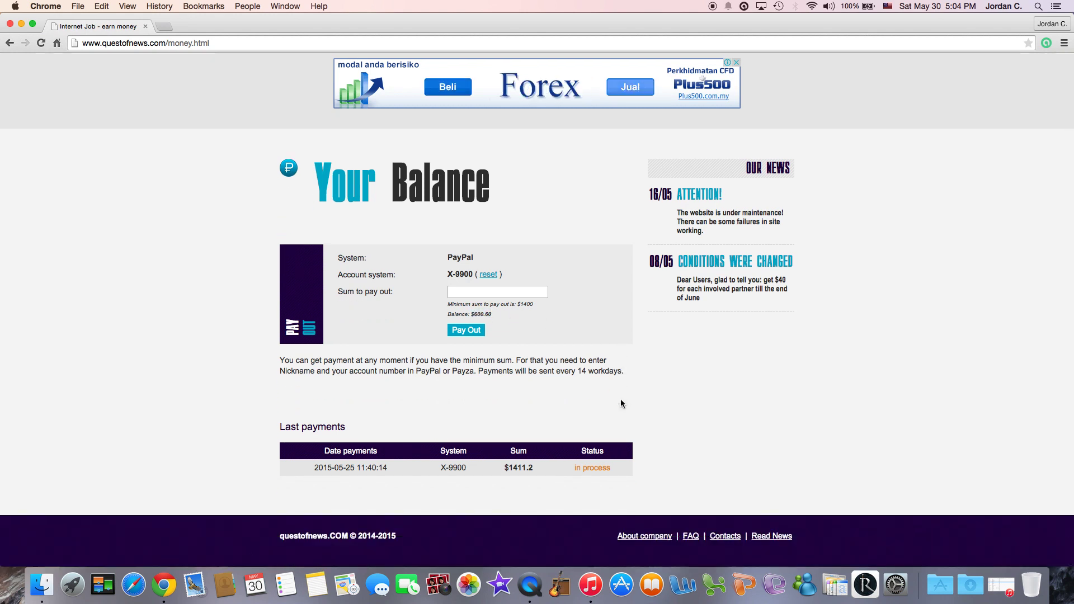
pyautogui.moveTo(313, 468); pyautogui.dragTo(408, 472)
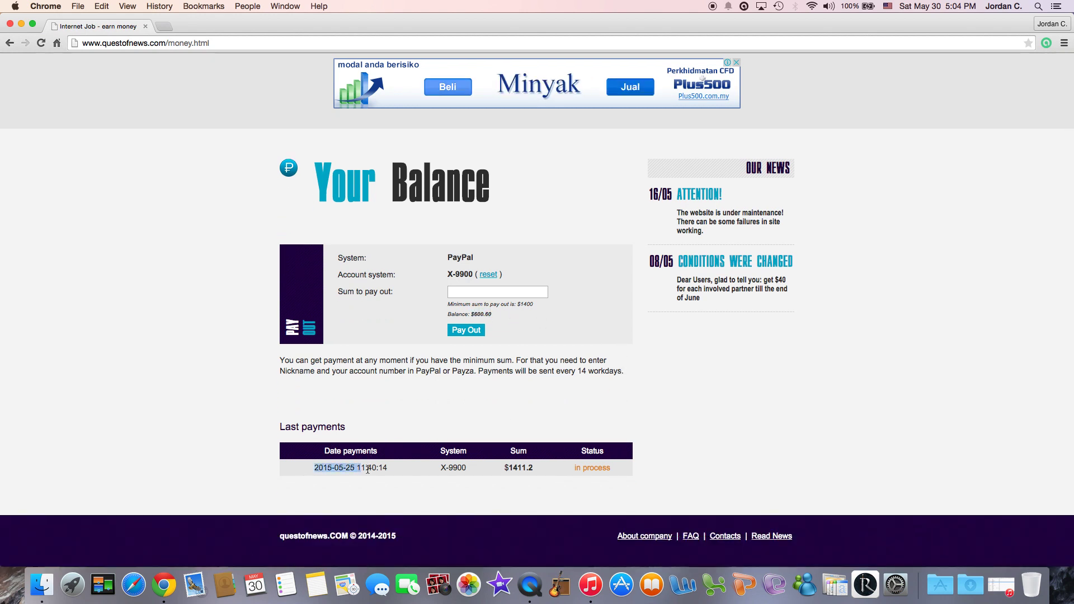
pyautogui.click(439, 482)
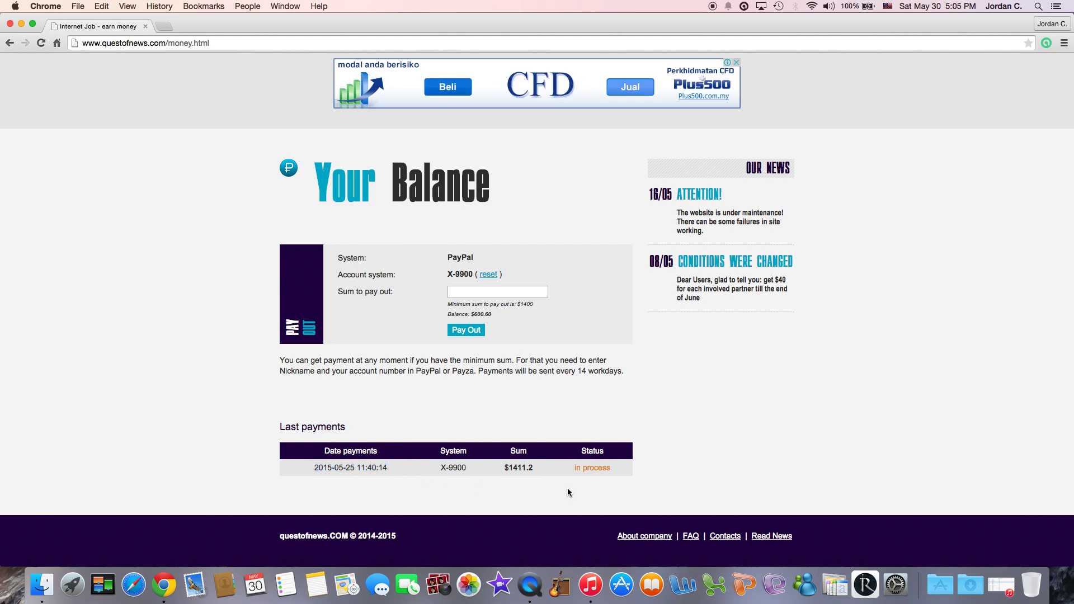
pyautogui.moveTo(575, 467); pyautogui.dragTo(610, 467)
pyautogui.click(755, 454)
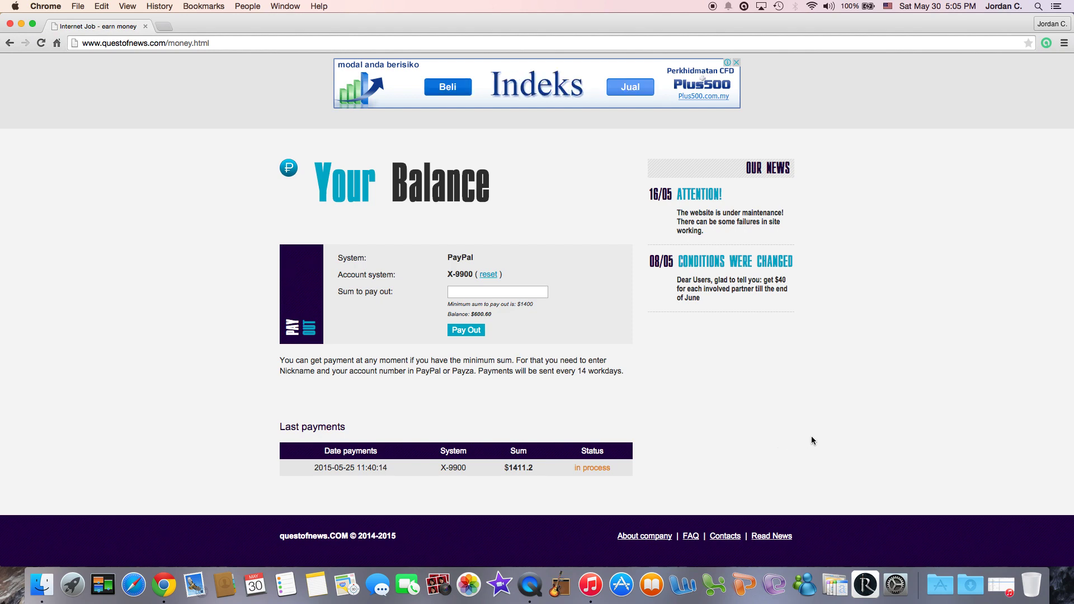
pyautogui.scroll(5, 883, 416)
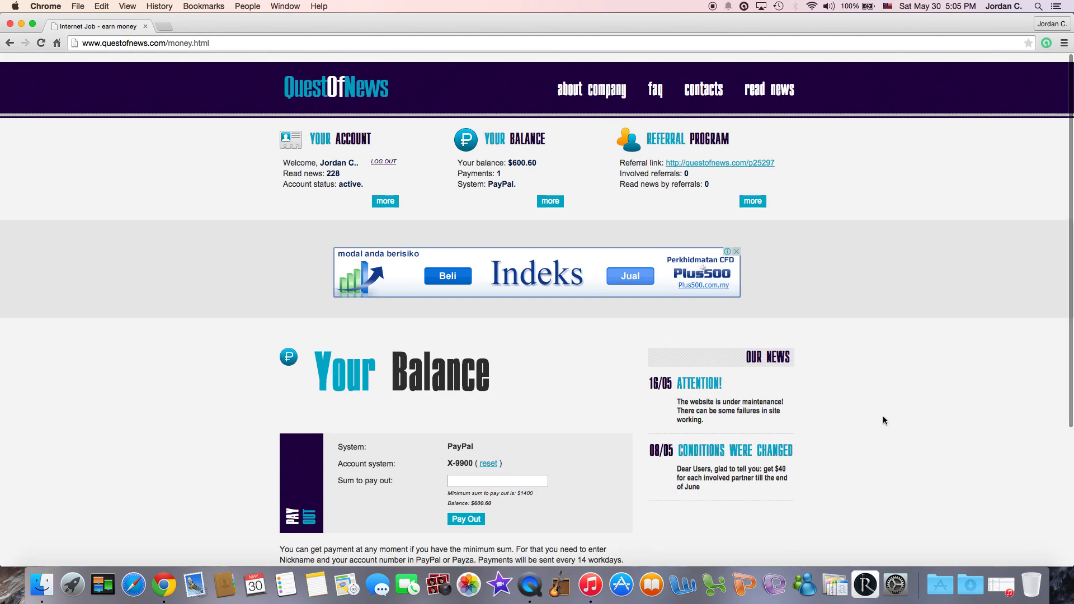